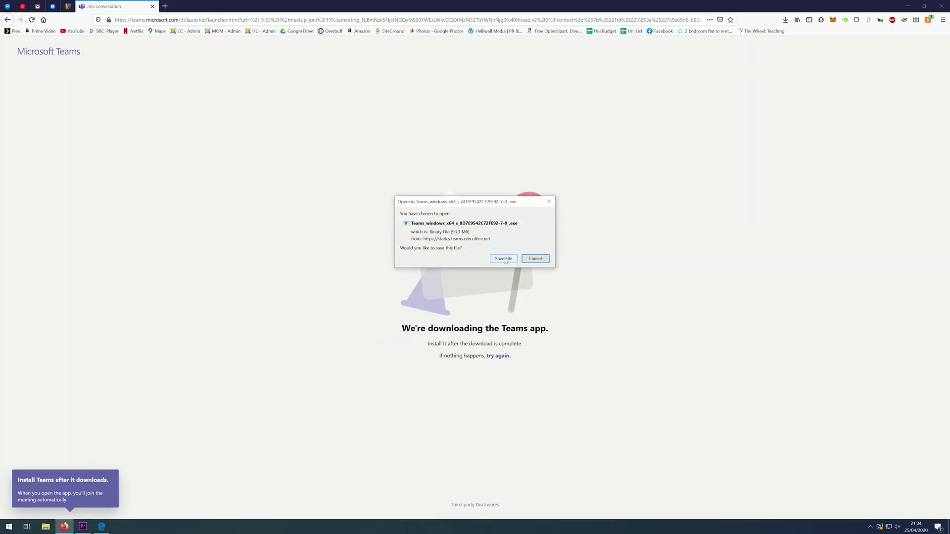
Save the Teams installer in Firefox, wait for the download to finish, and run it.
left_click(503, 258)
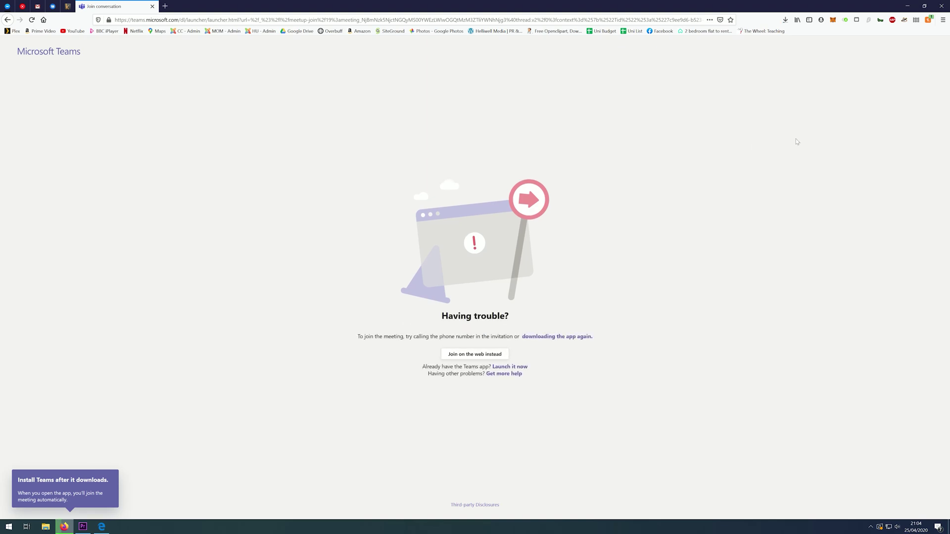
left_click(786, 20)
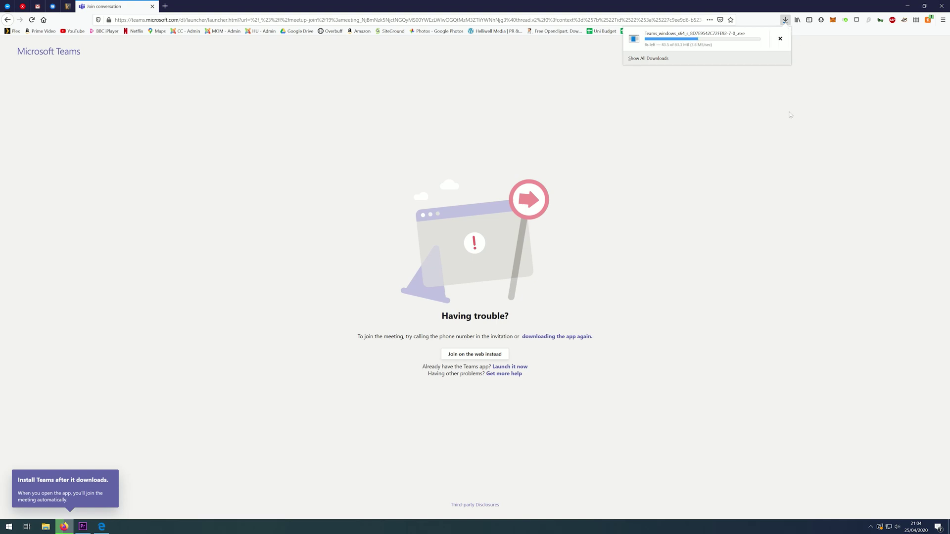
left_click(756, 116)
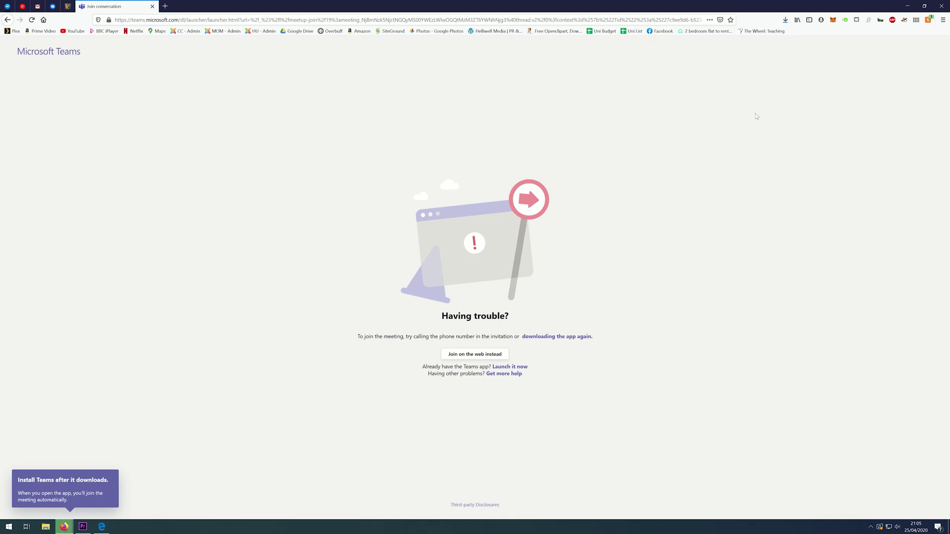
left_click(785, 21)
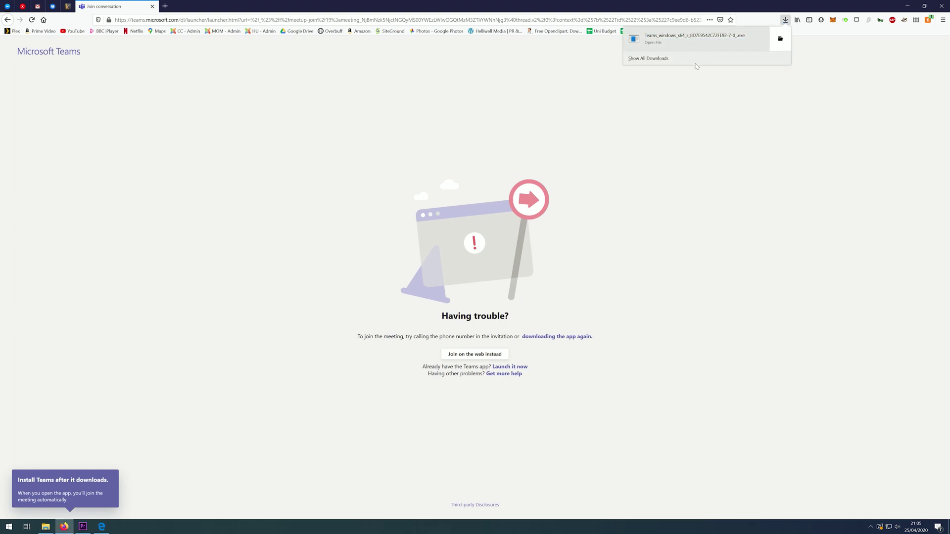
left_click(675, 119)
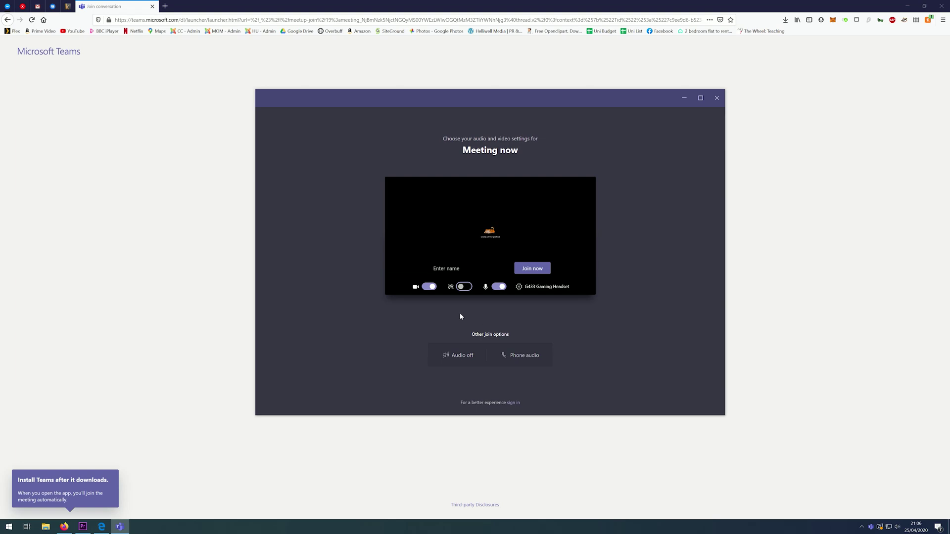
Enter your guest name and test the camera, background blur and microphone toggles in the preview.
left_click(445, 268)
type("Neil")
left_click(428, 288)
left_click(427, 288)
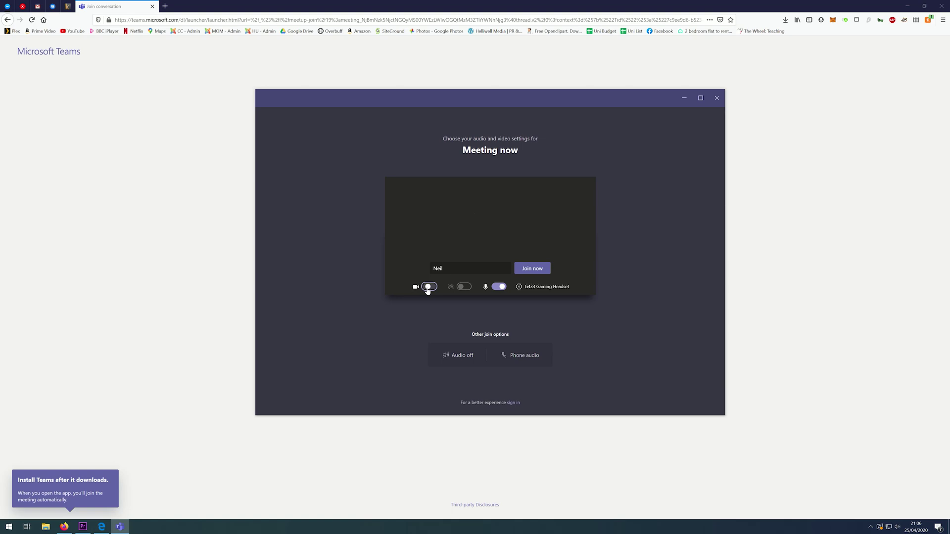
left_click(470, 288)
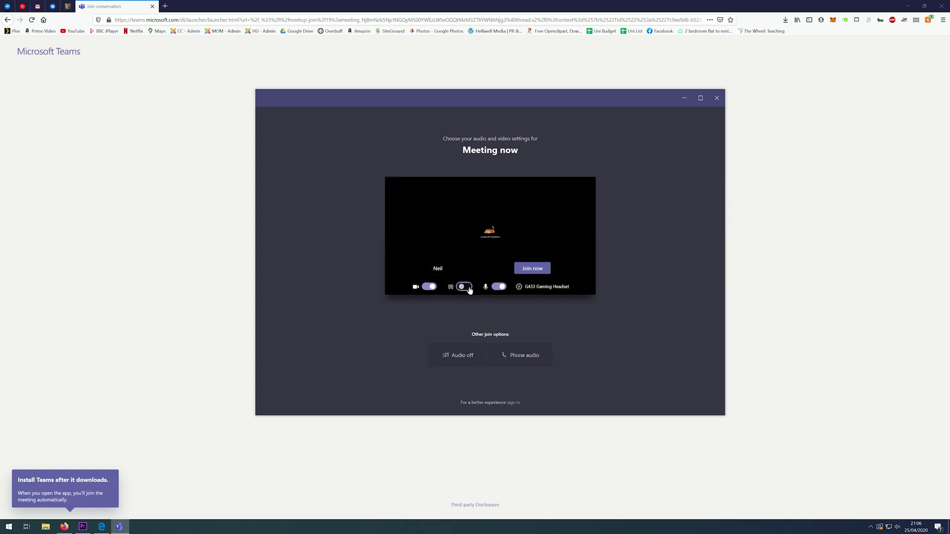
left_click(498, 289)
left_click(497, 289)
Keep the G433 Gaming Headset microphone in Device settings, then join the meeting.
left_click(518, 290)
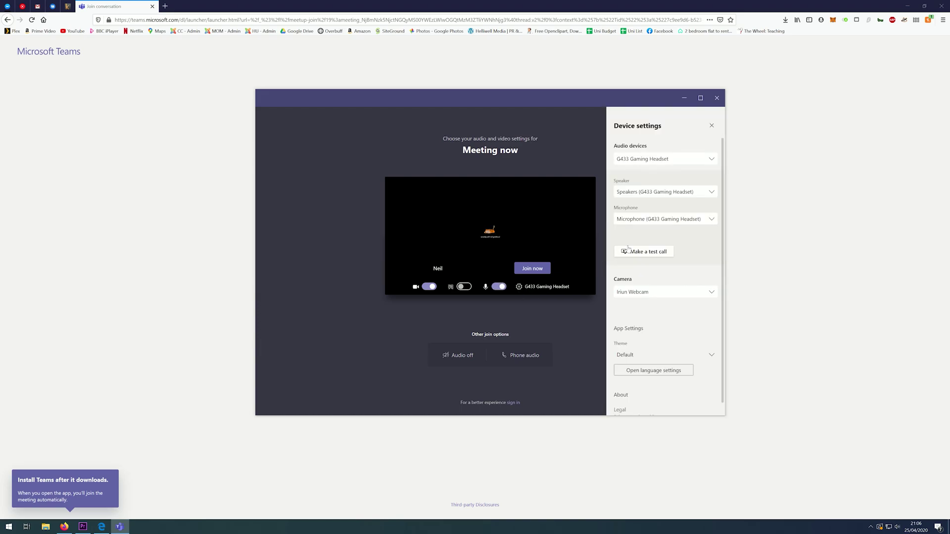
left_click(637, 160)
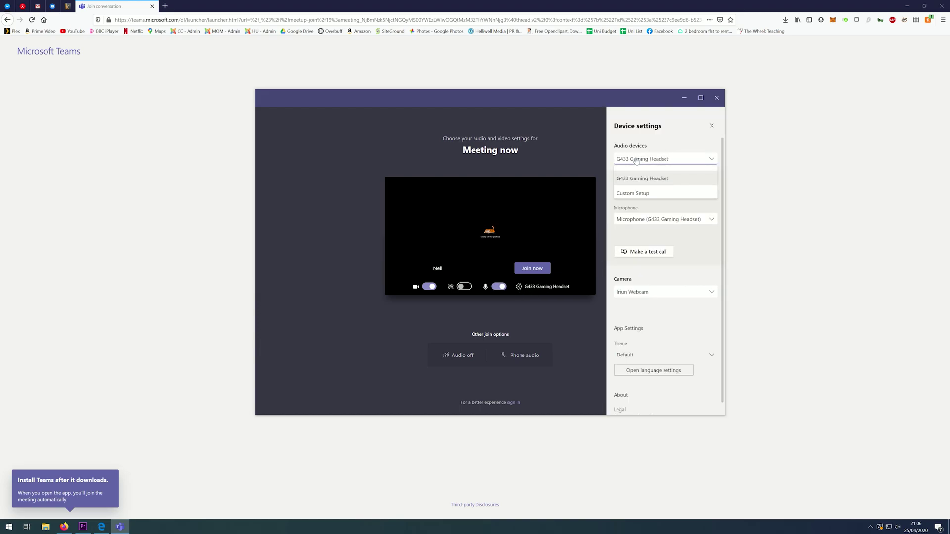
left_click(638, 160)
left_click(645, 219)
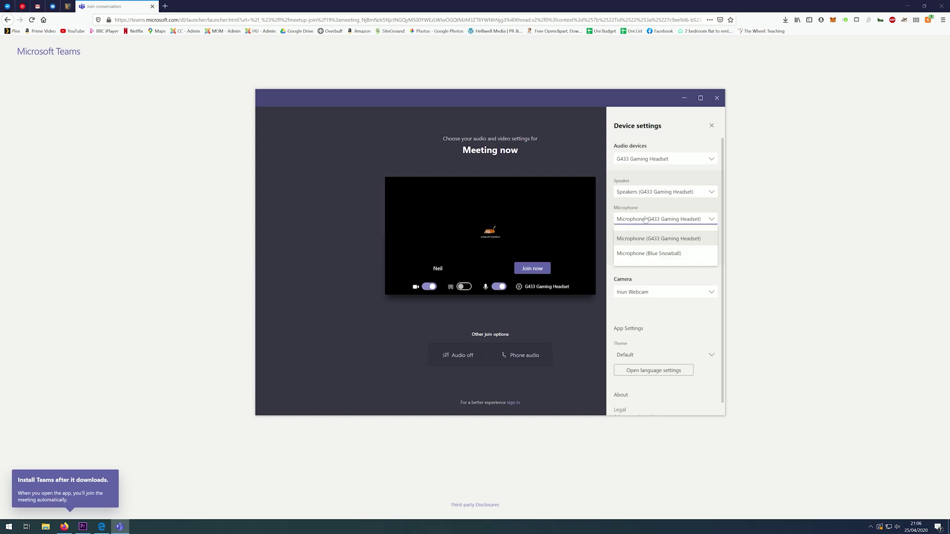
left_click(646, 239)
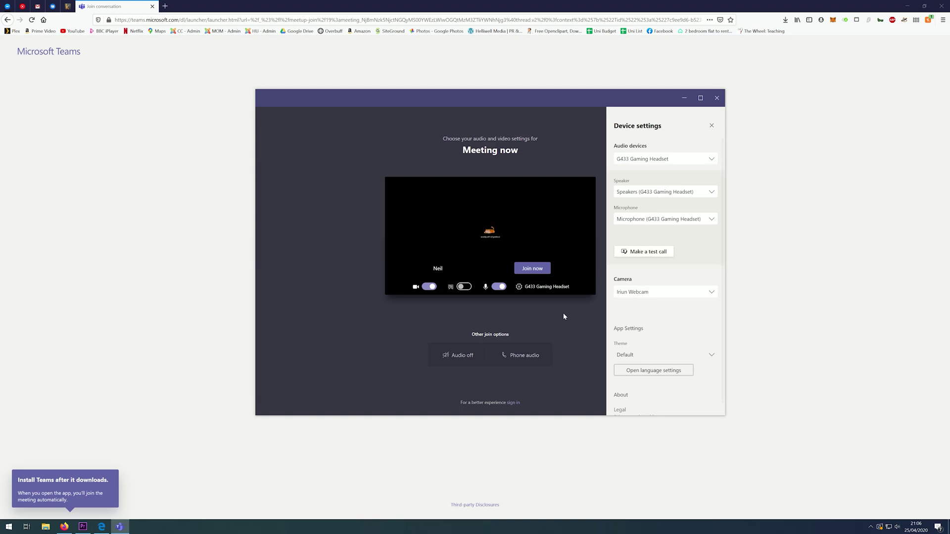
left_click(711, 127)
left_click(539, 268)
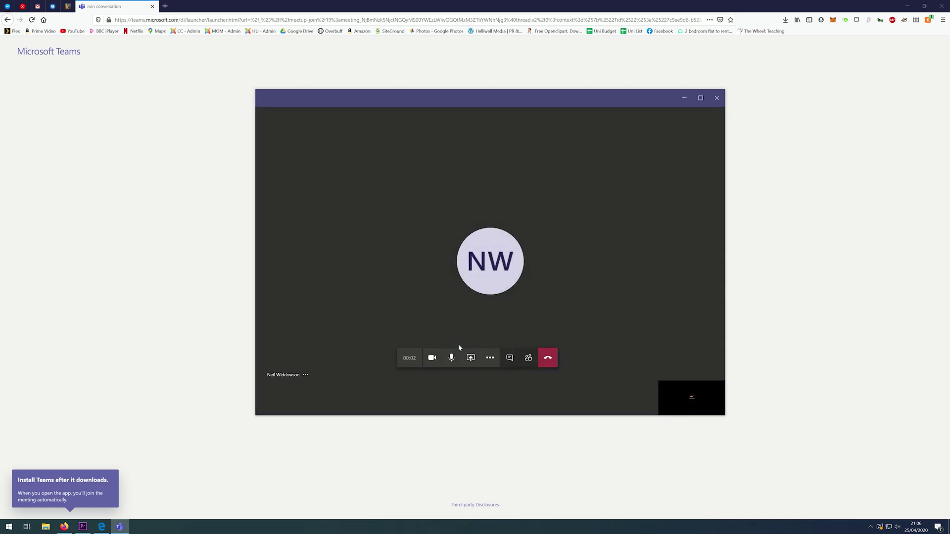
Toggle the camera during the call, leaving it turned off.
mouse_move(456, 345)
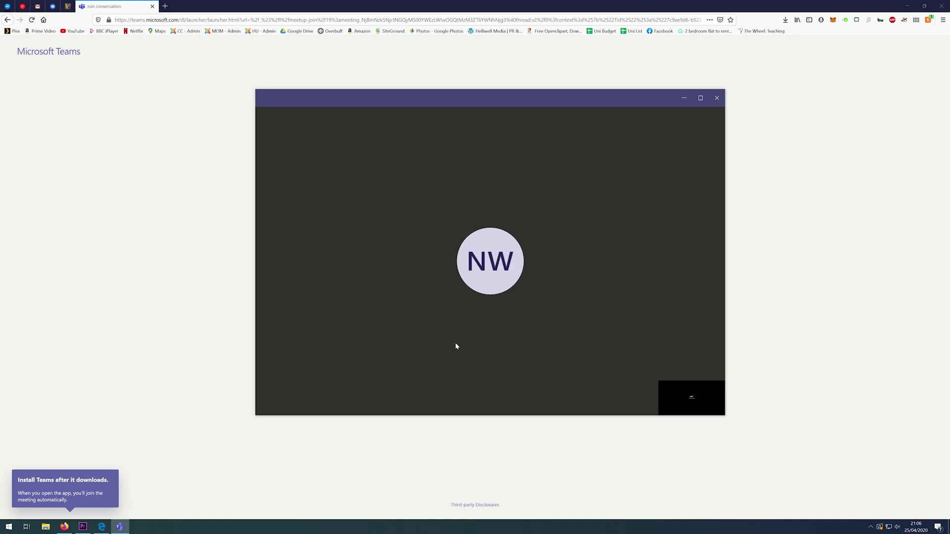
mouse_move(474, 333)
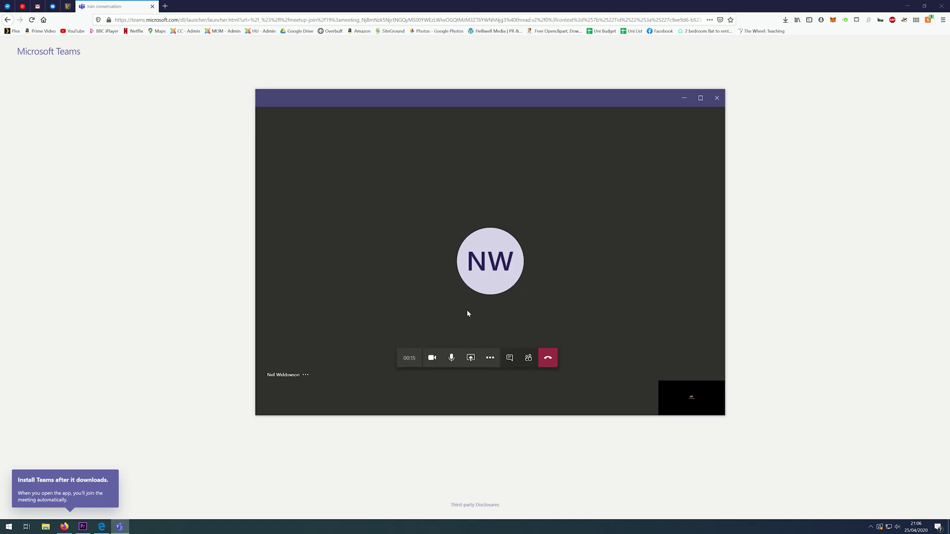
left_click(433, 358)
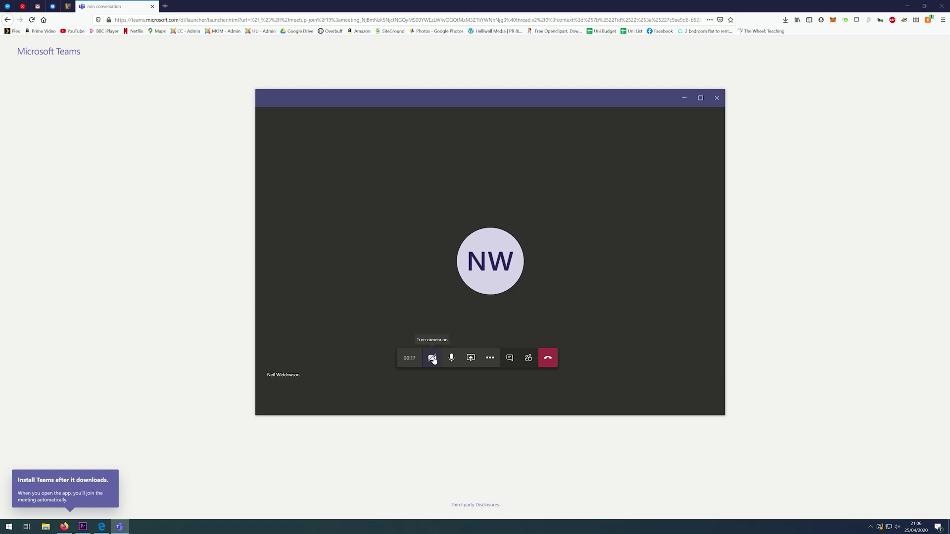
left_click(433, 359)
left_click(434, 360)
Mute and unmute the microphone, then bring up the screen-sharing choices.
left_click(451, 358)
left_click(453, 362)
left_click(471, 360)
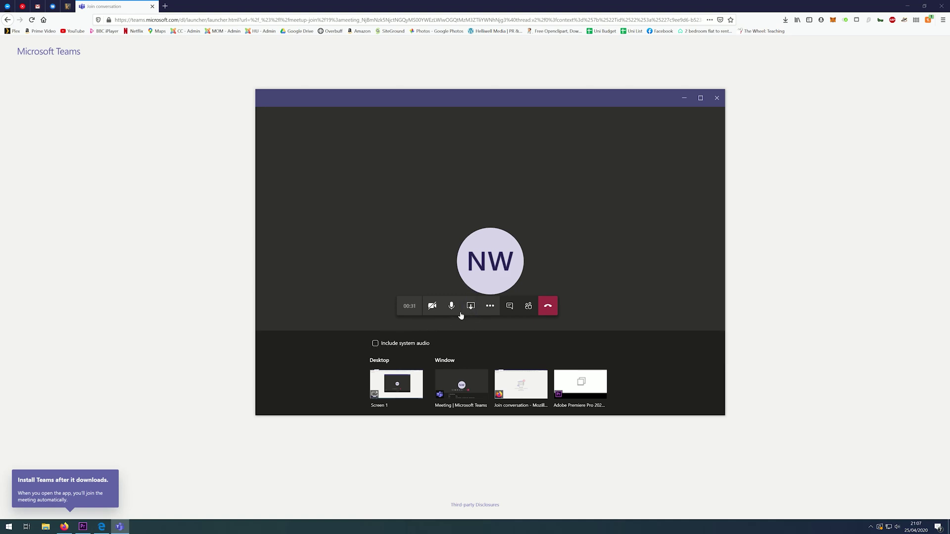
Close the sharing tray and check device settings and dial-in details under More actions.
left_click(375, 344)
left_click(470, 306)
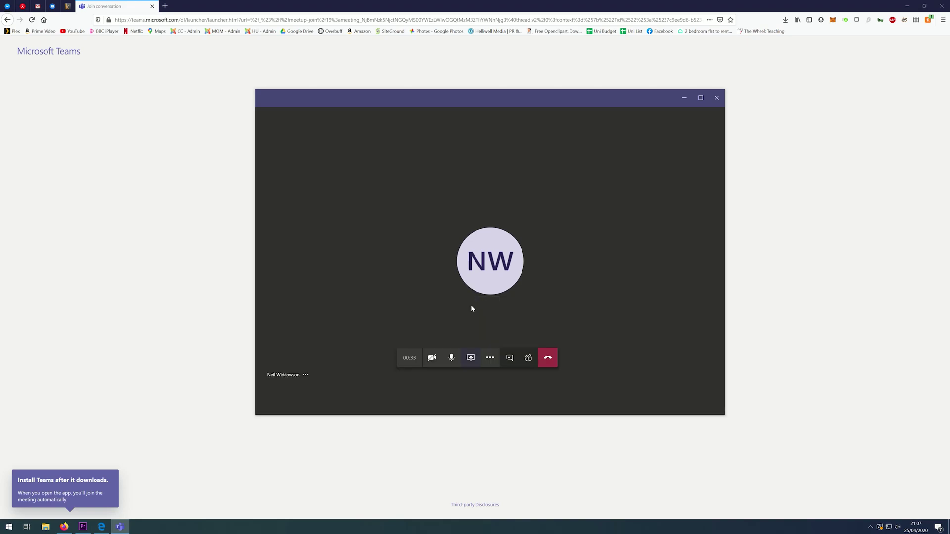
left_click(489, 357)
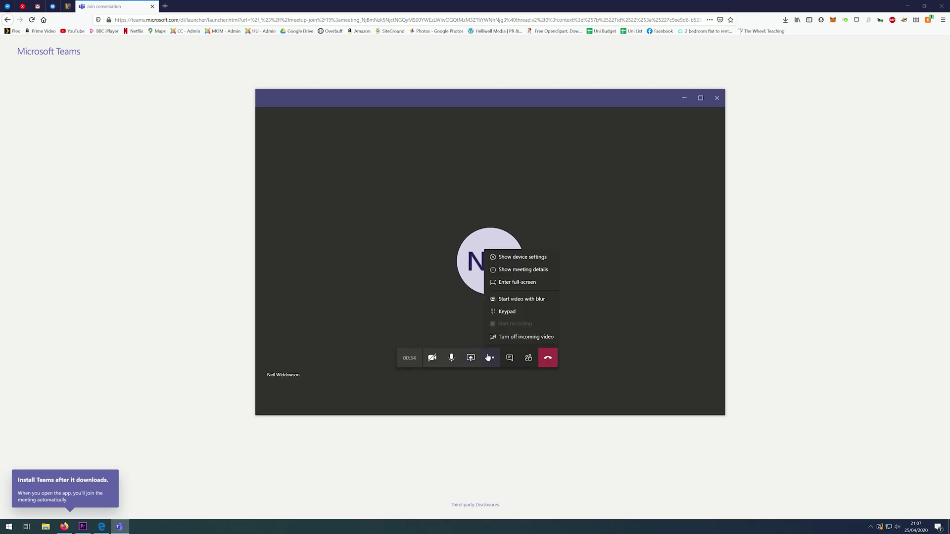
left_click(518, 259)
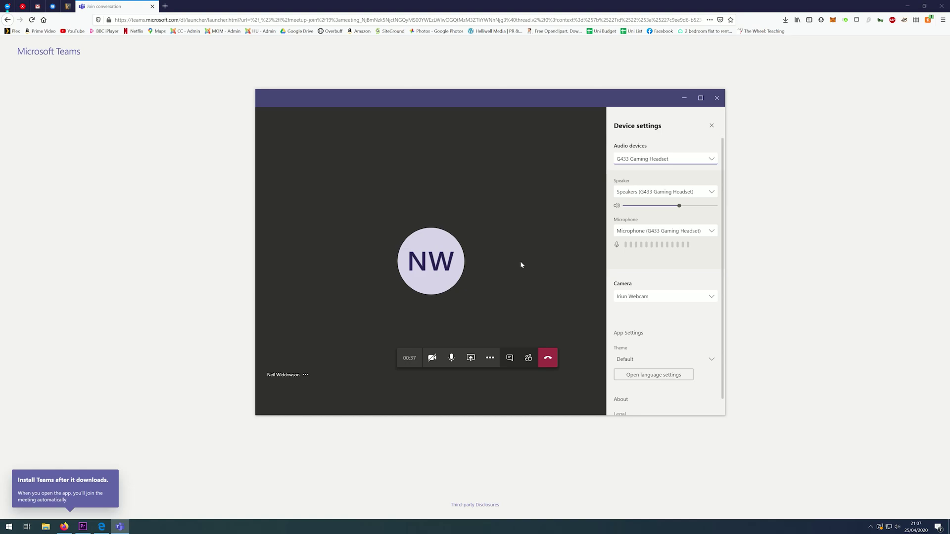
left_click(490, 358)
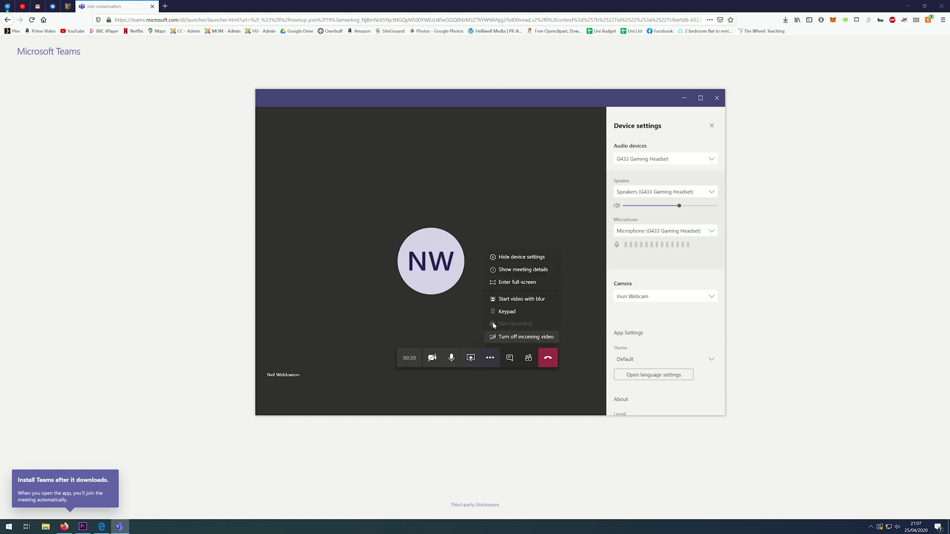
left_click(520, 271)
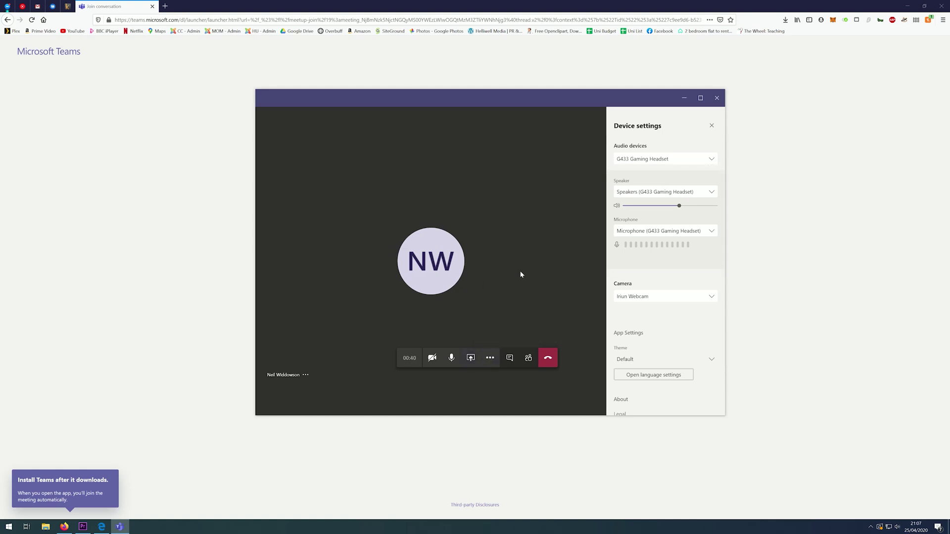
View the call full-screen and exit, start blurred-background video, then turn the camera off.
left_click(489, 359)
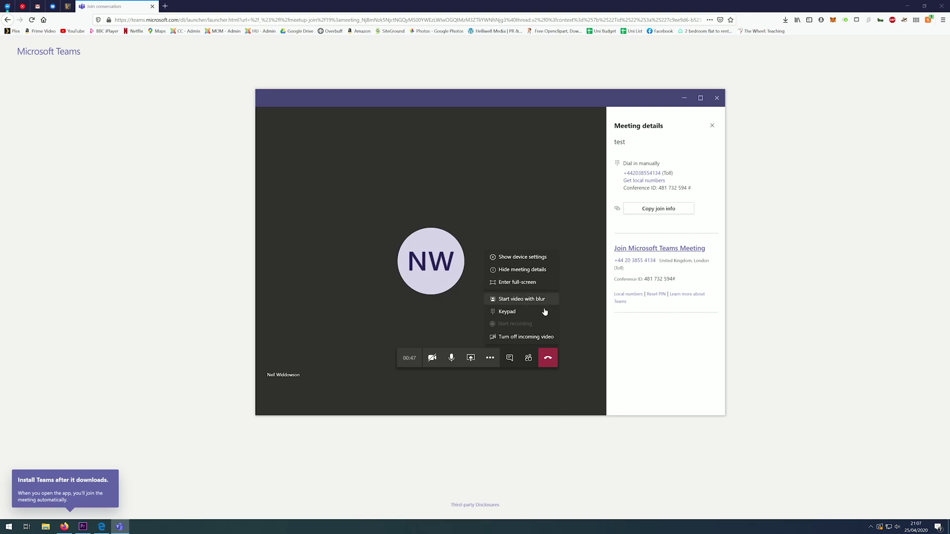
left_click(525, 282)
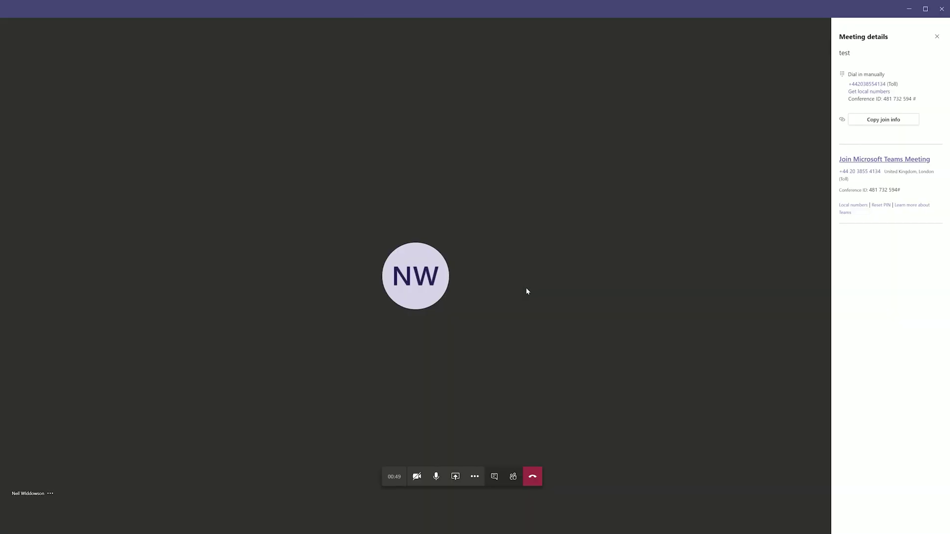
key("Escape")
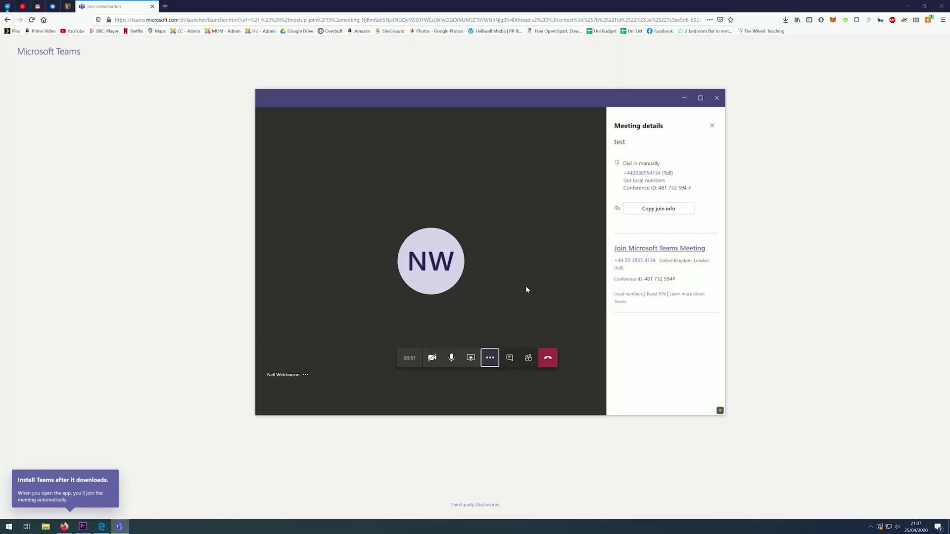
left_click(492, 357)
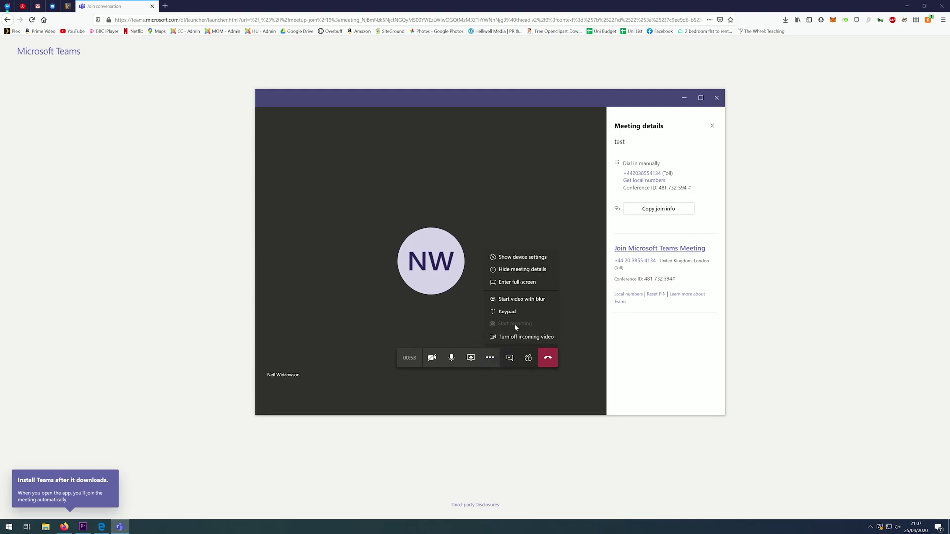
left_click(518, 300)
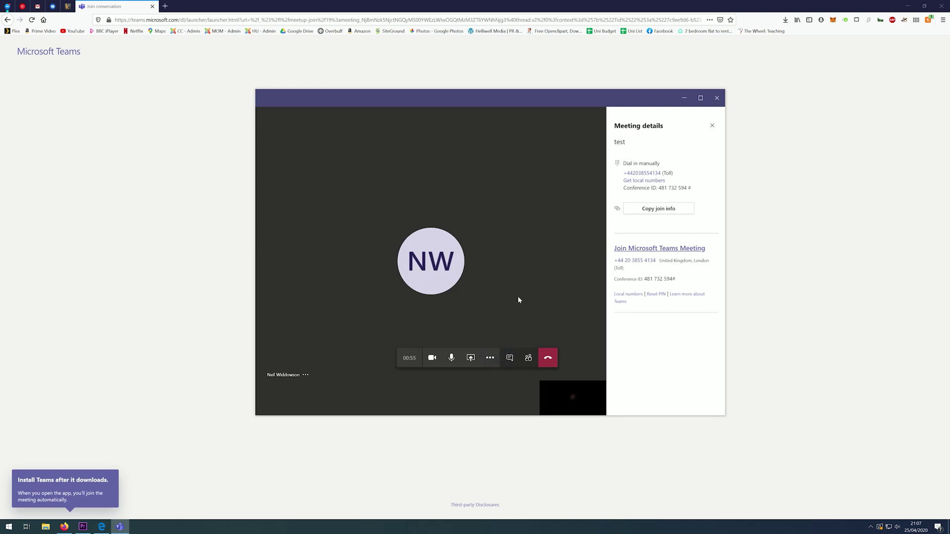
left_click(432, 357)
left_click(490, 359)
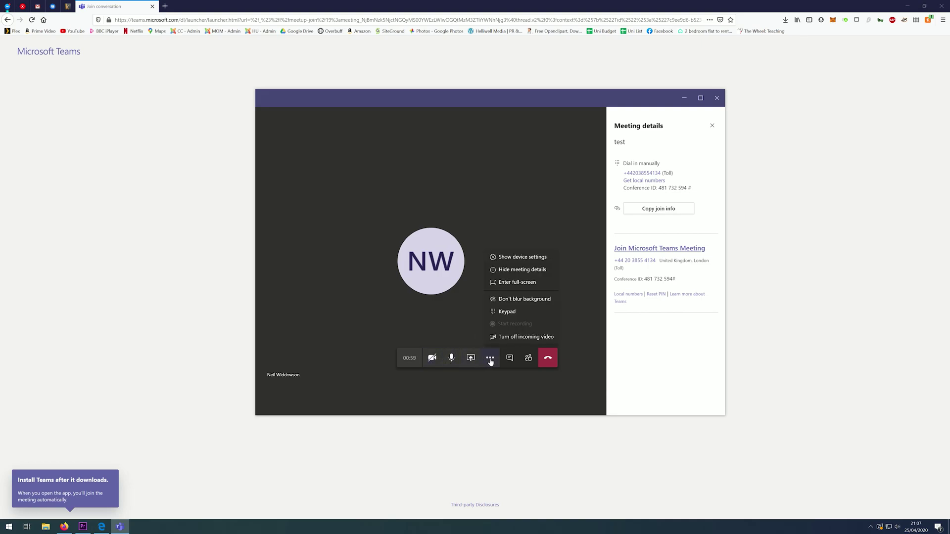
left_click(507, 337)
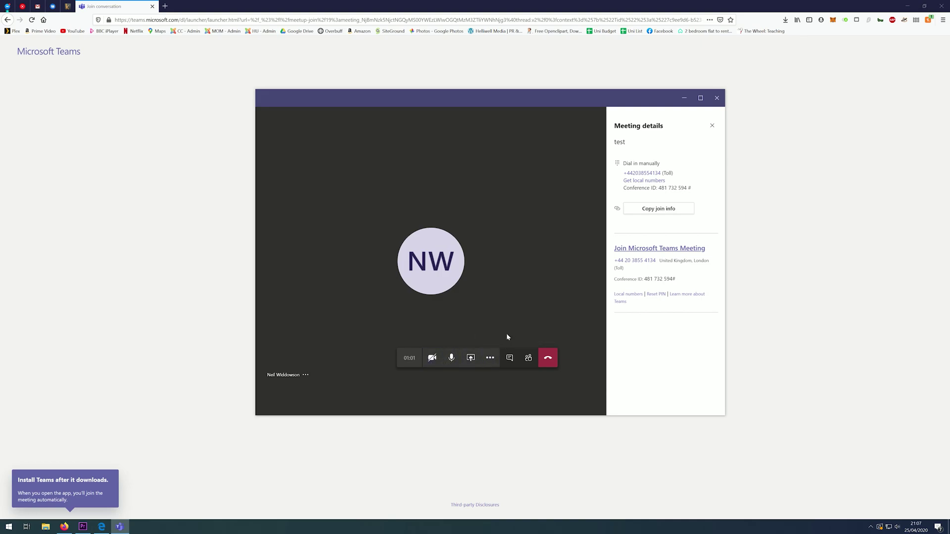
Show the participants and meeting chat, hang up, then choose Rejoin.
left_click(527, 360)
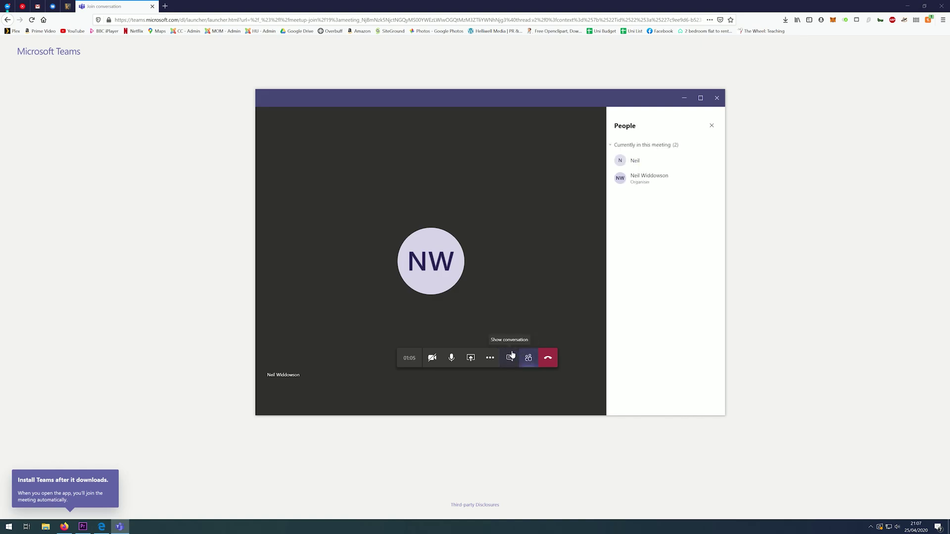
left_click(510, 359)
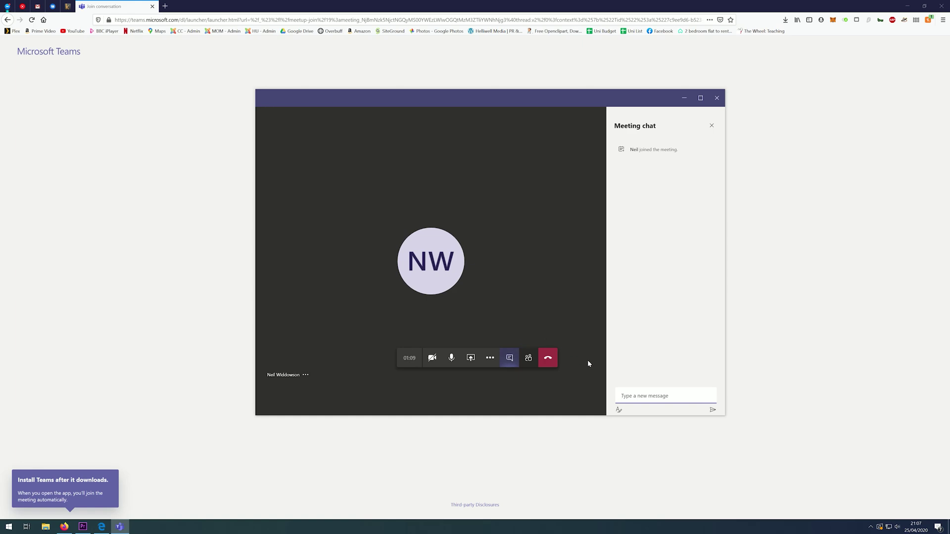
left_click(548, 356)
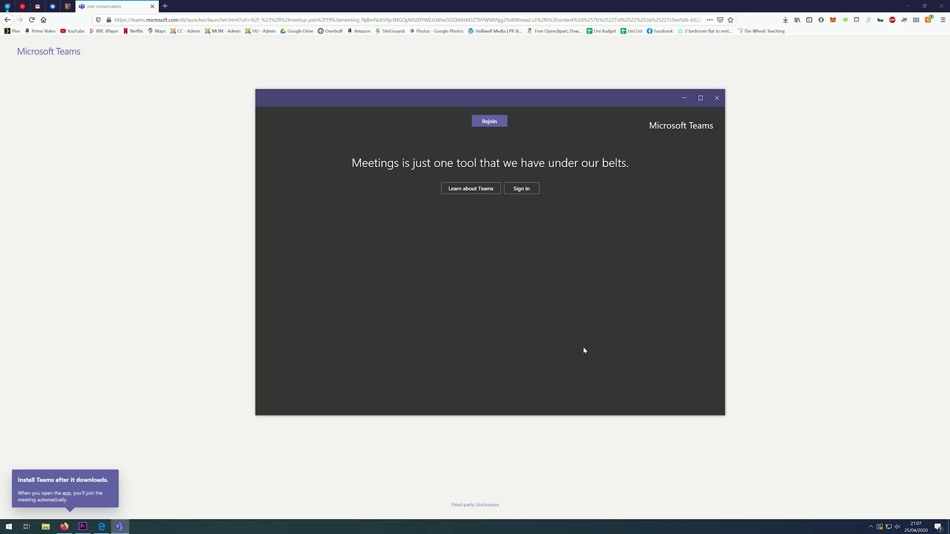
left_click(503, 121)
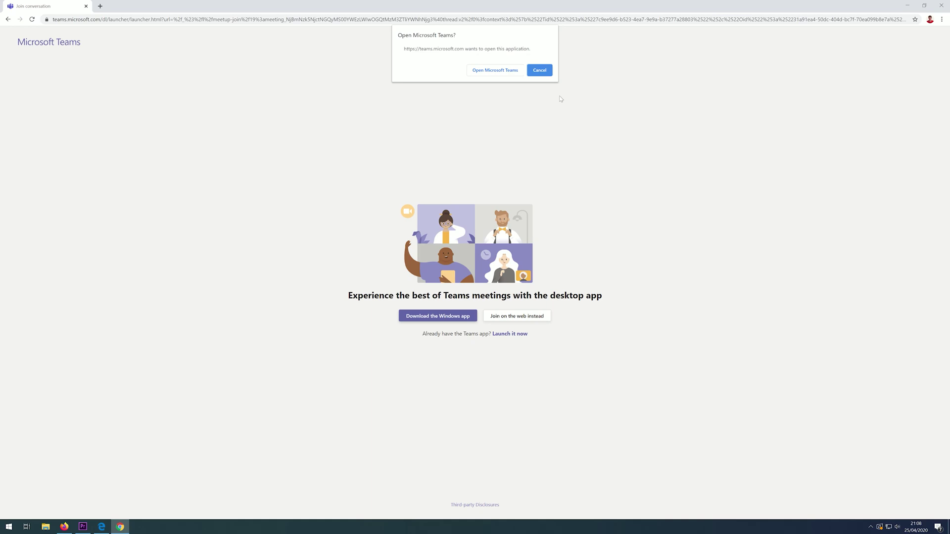
Cancel the 'Open Microsoft Teams?' prompt and choose 'Join on the web instead'.
left_click(540, 70)
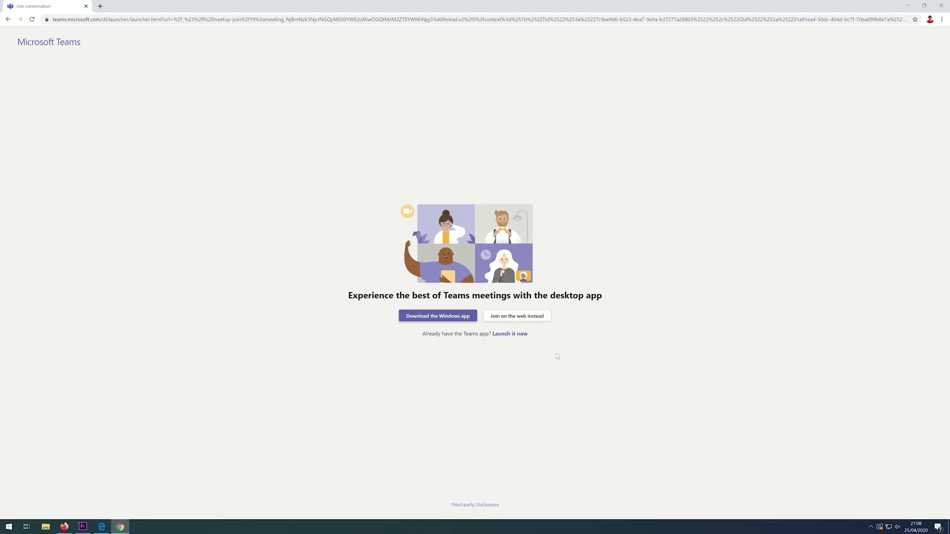
left_click(526, 320)
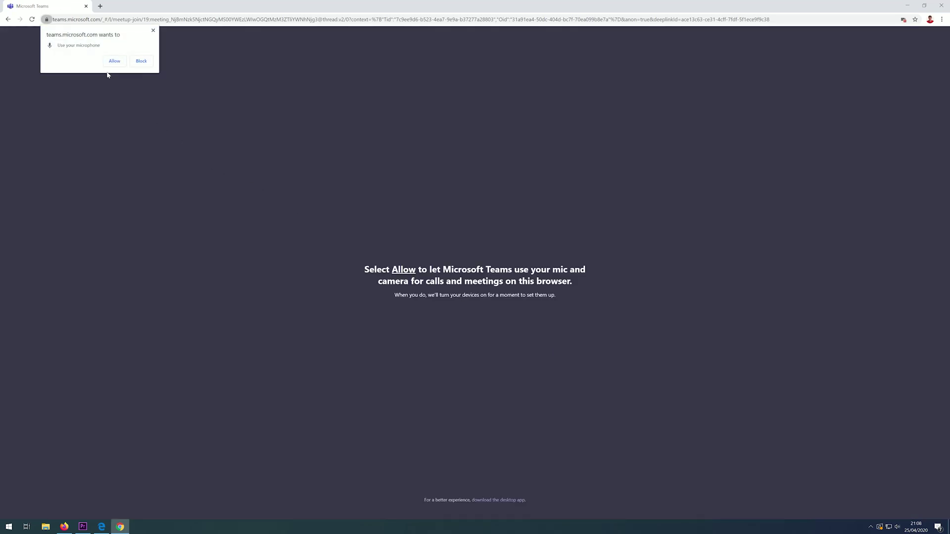
Allow the microphone, set the site's Camera permission to Allow, and reload the page.
left_click(111, 62)
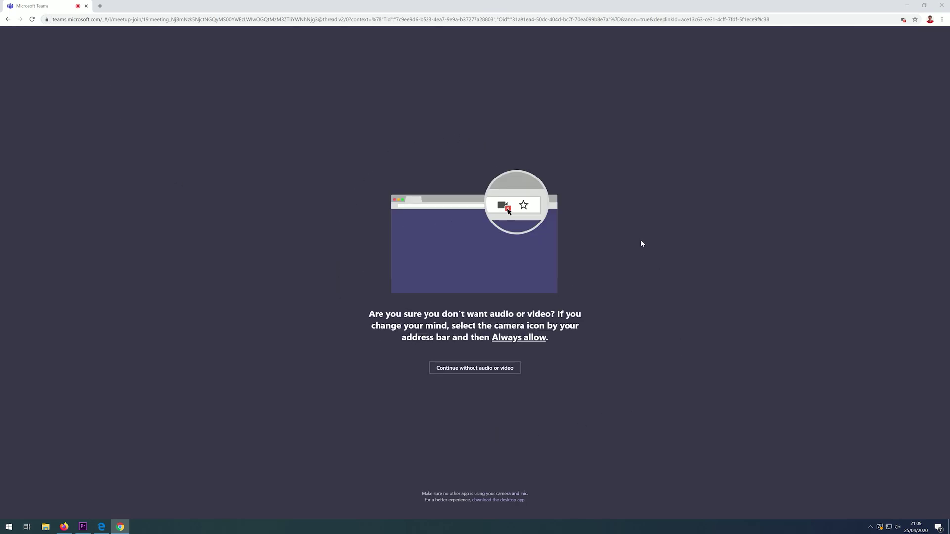
left_click(46, 19)
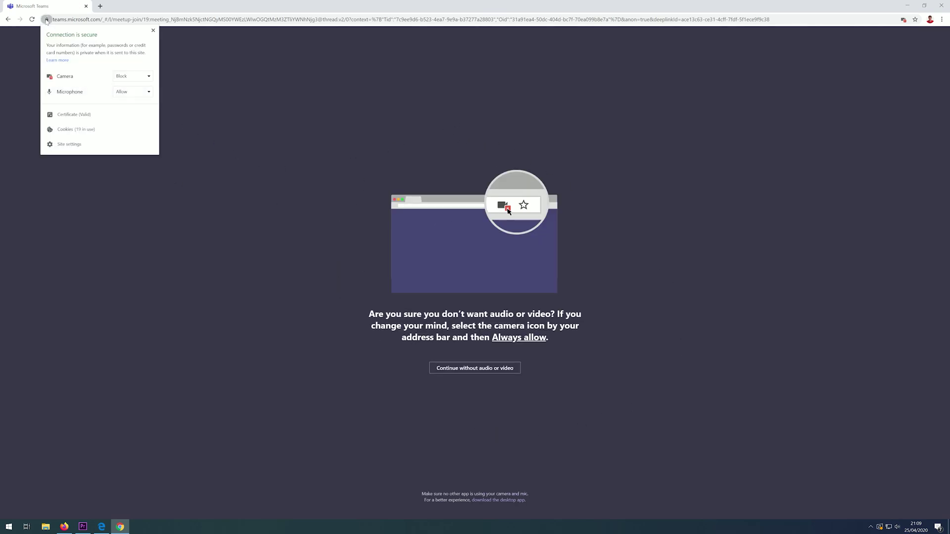
left_click(133, 76)
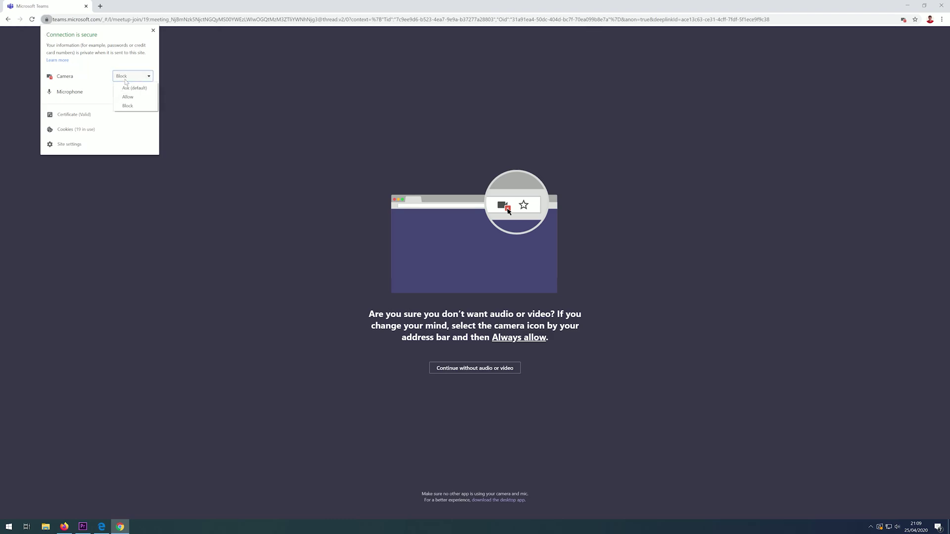
left_click(129, 98)
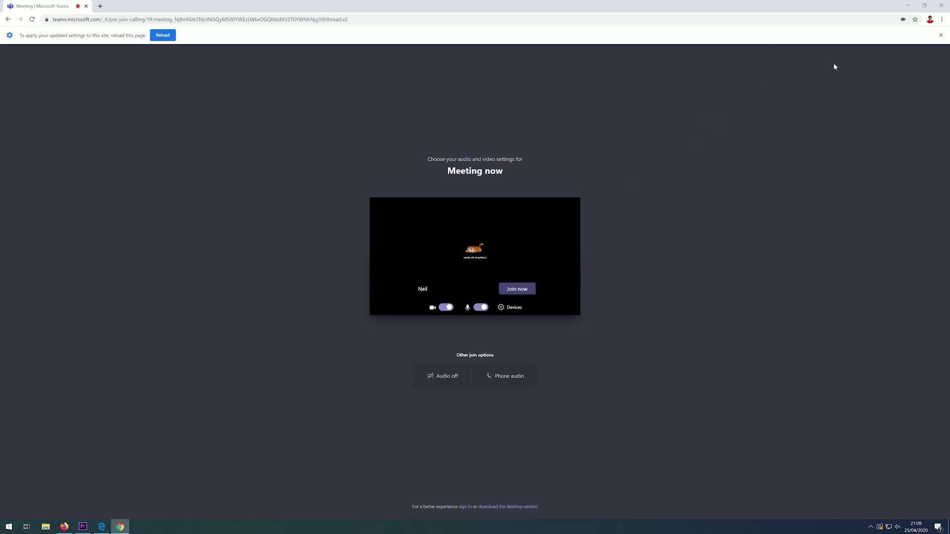
left_click(941, 36)
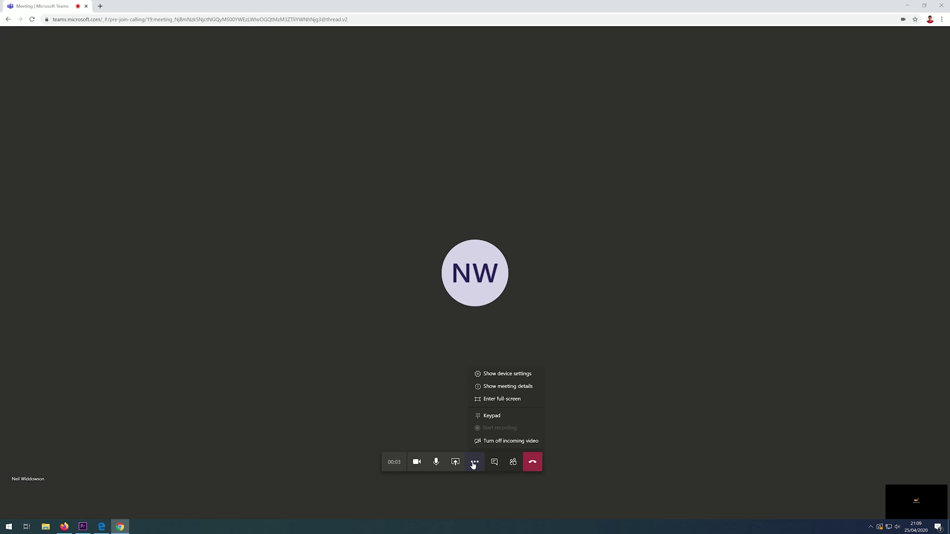
Open the screen-sharing options in the web call.
left_click(455, 463)
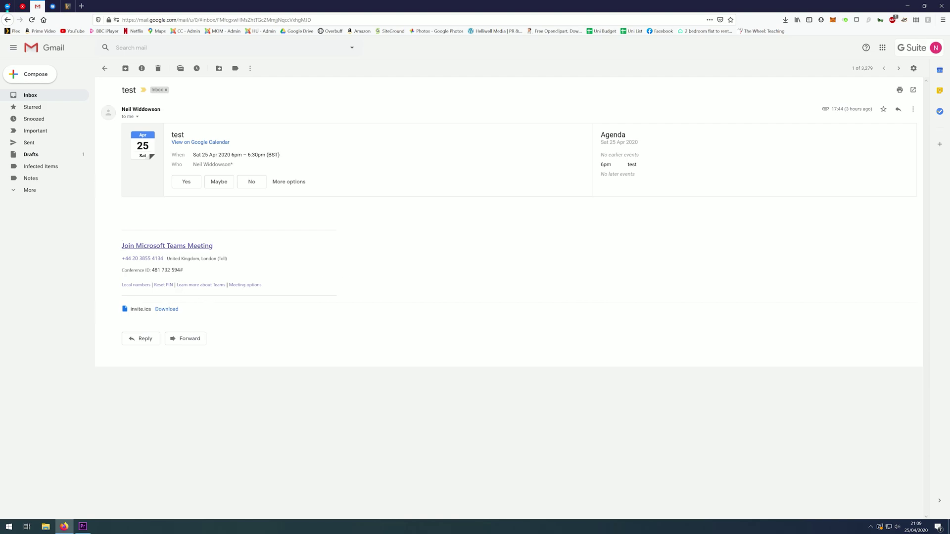
left_click_drag(233, 260, 122, 262)
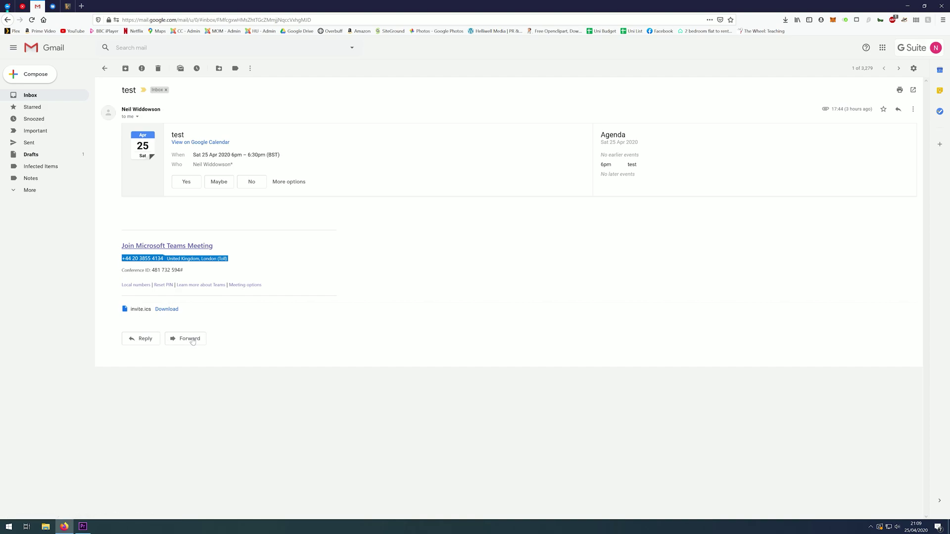
left_click(213, 273)
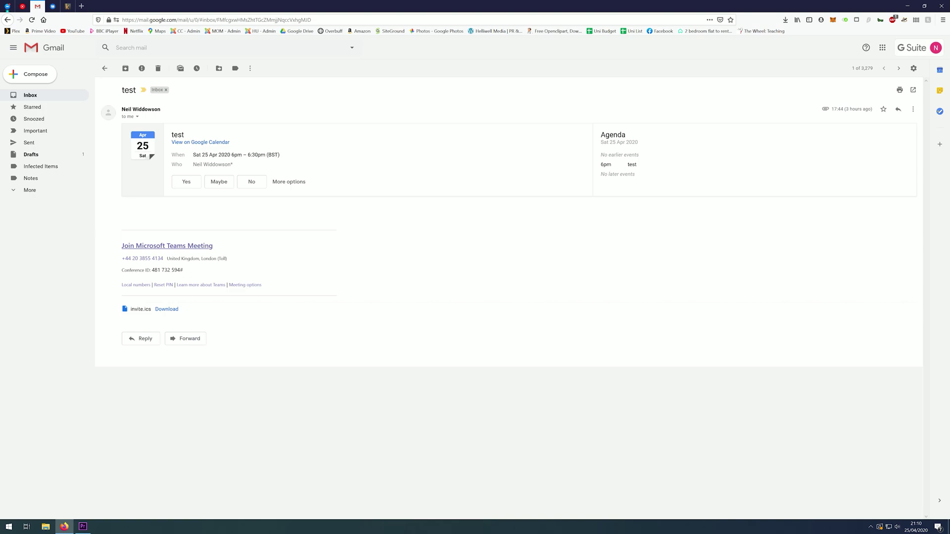
left_click_drag(181, 270, 151, 270)
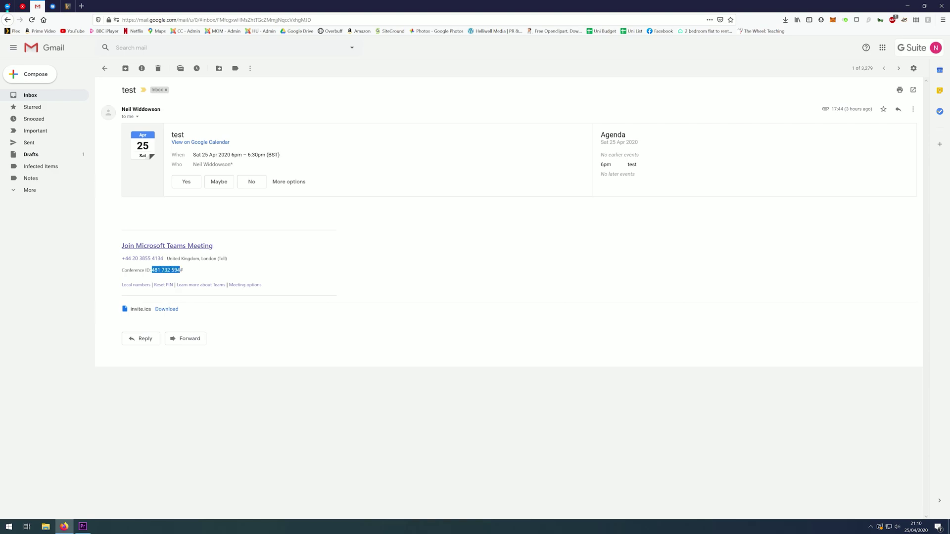
left_click(231, 272)
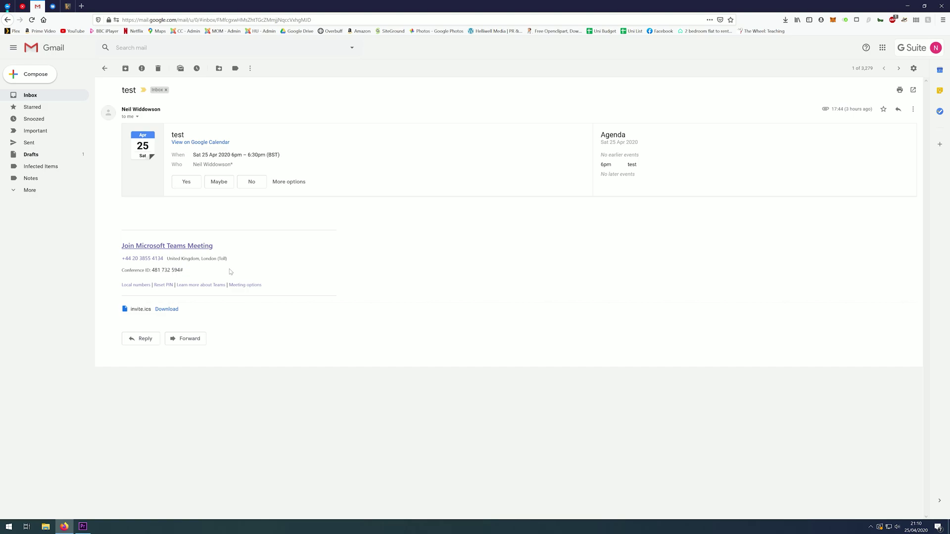